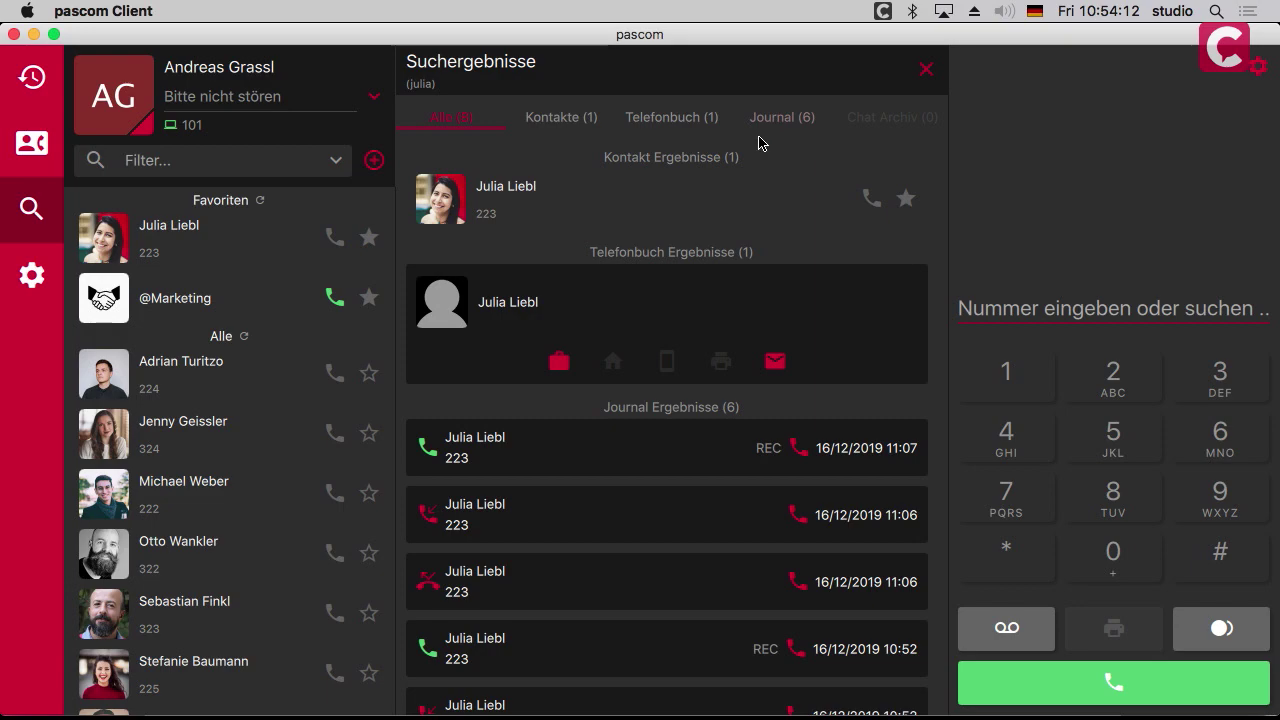
# Clear the previous search results, search for a colleague by abbreviated first and last name, and close the results
pyautogui.click(928, 73)
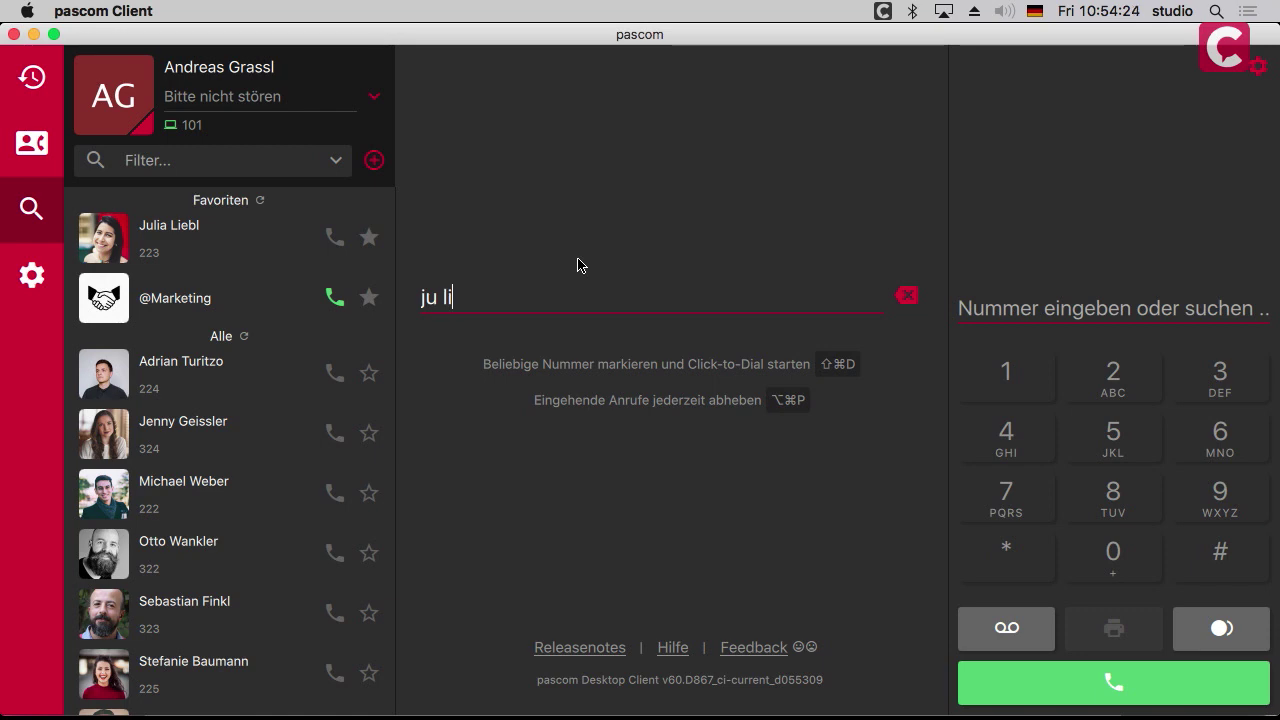
pyautogui.press('Return')
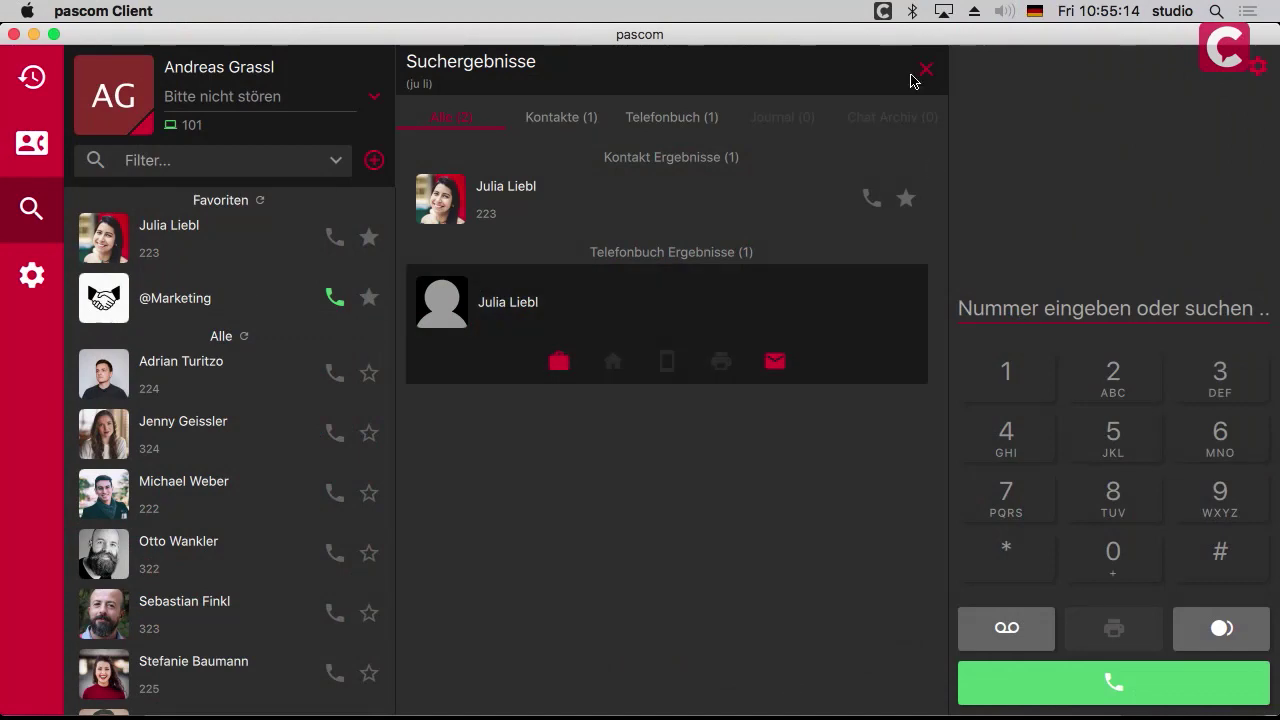
pyautogui.click(926, 73)
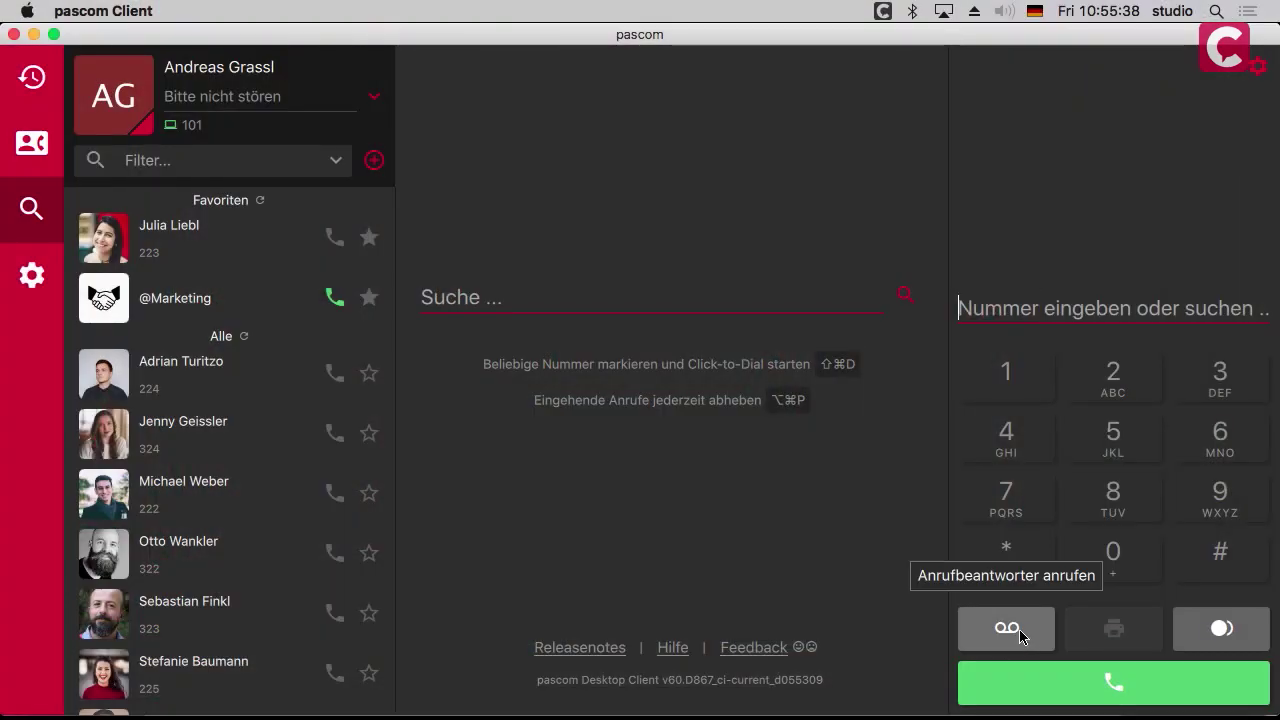
# Set the outgoing-calls device under Meine Geräte to the pascom Softphone and call the voicemail box from the dial pad
pyautogui.click(1011, 629)
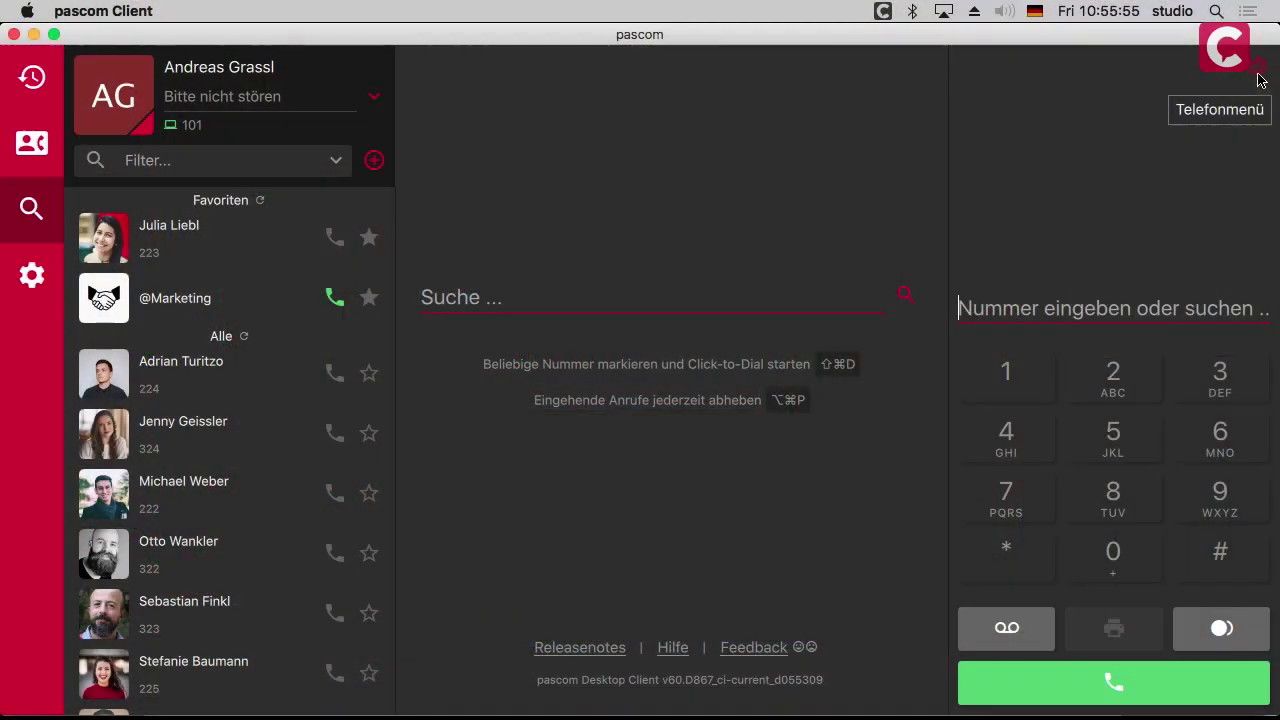
pyautogui.press('super+comma')
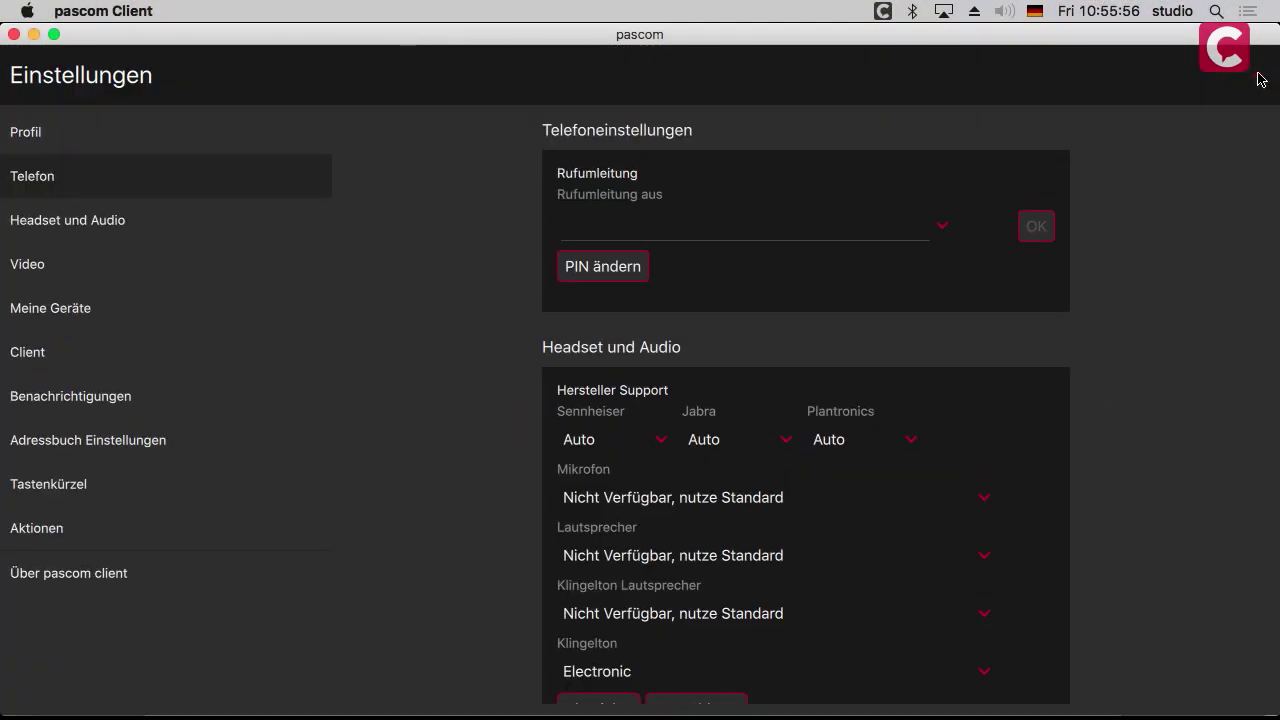
pyautogui.scroll(-5, 757, 274)
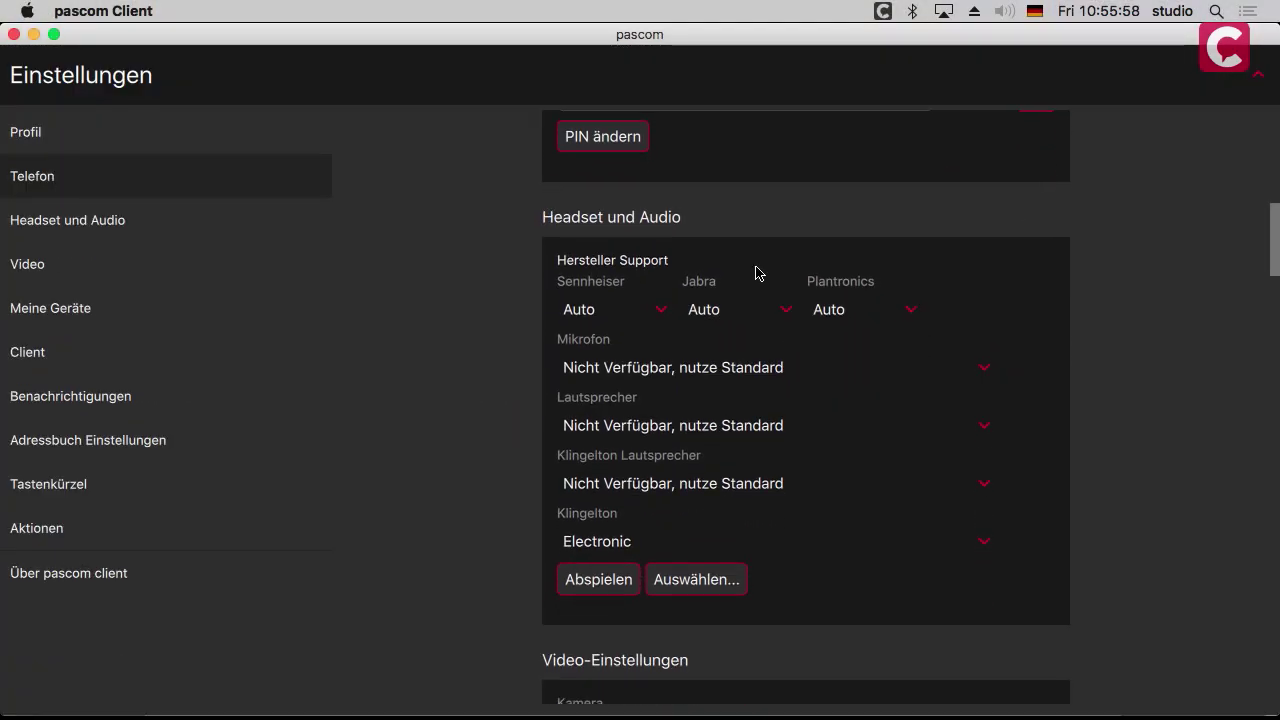
pyautogui.scroll(-10, 760, 300)
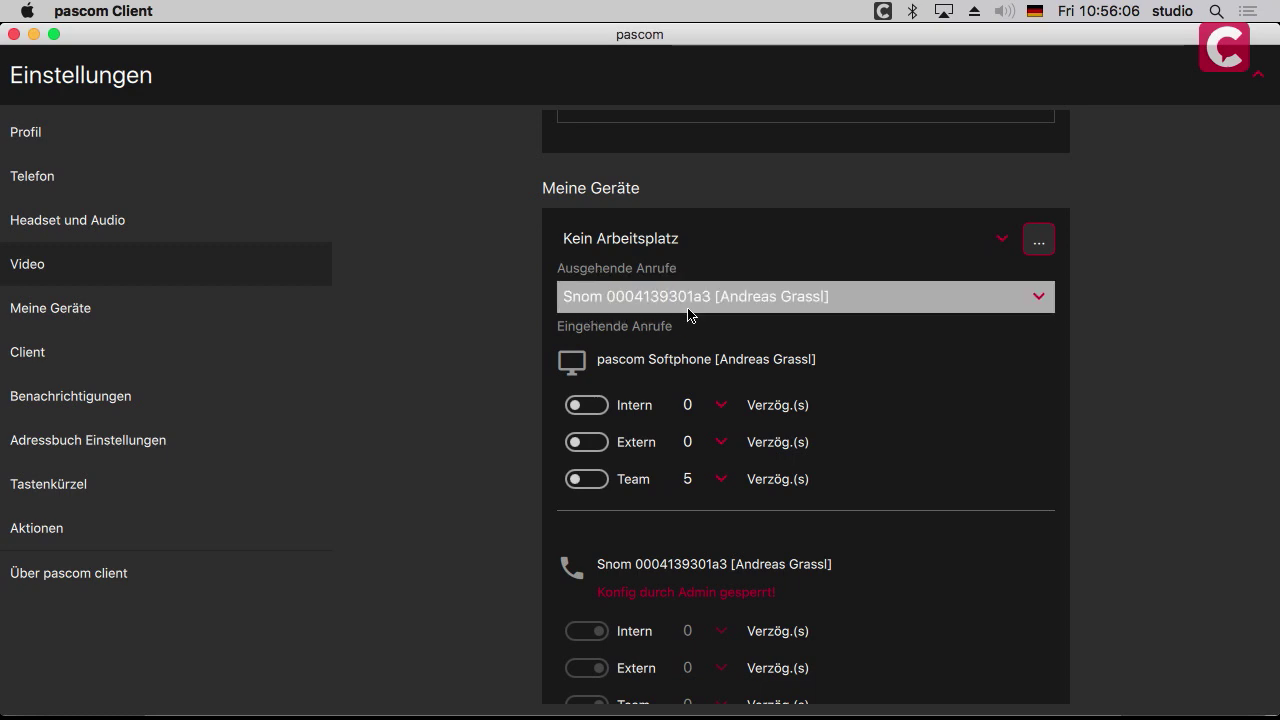
pyautogui.click(658, 293)
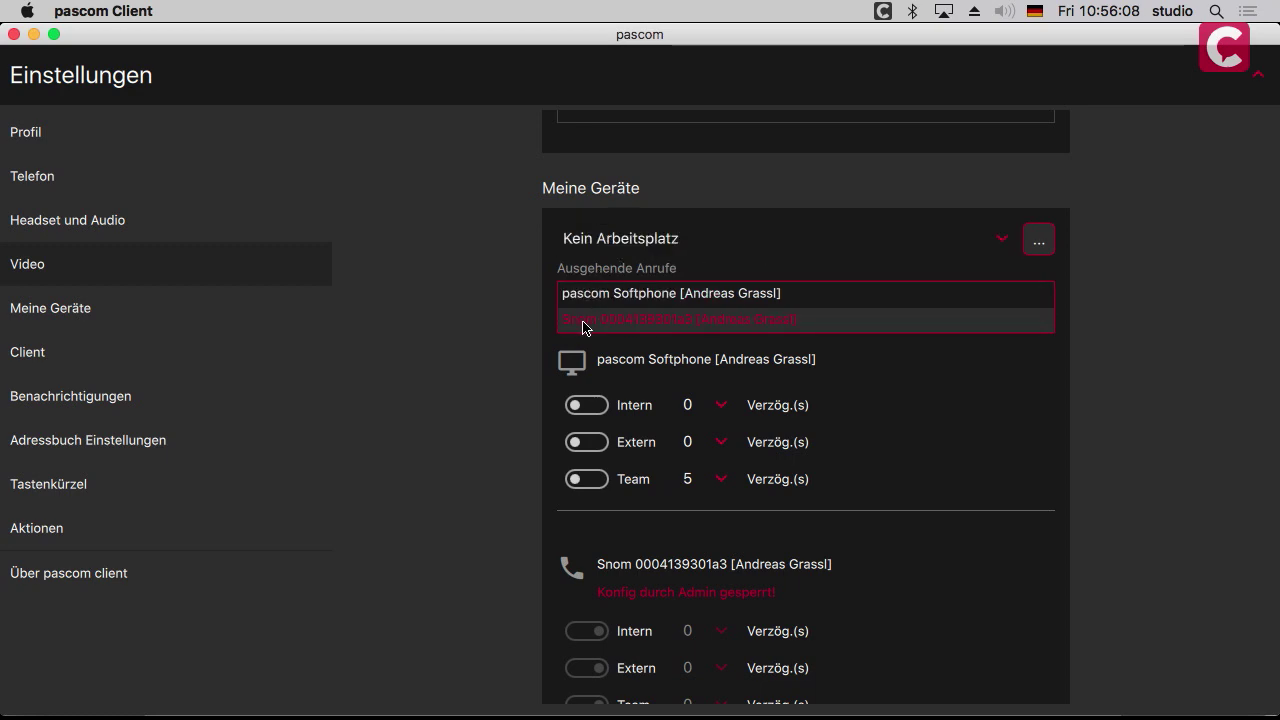
pyautogui.click(647, 296)
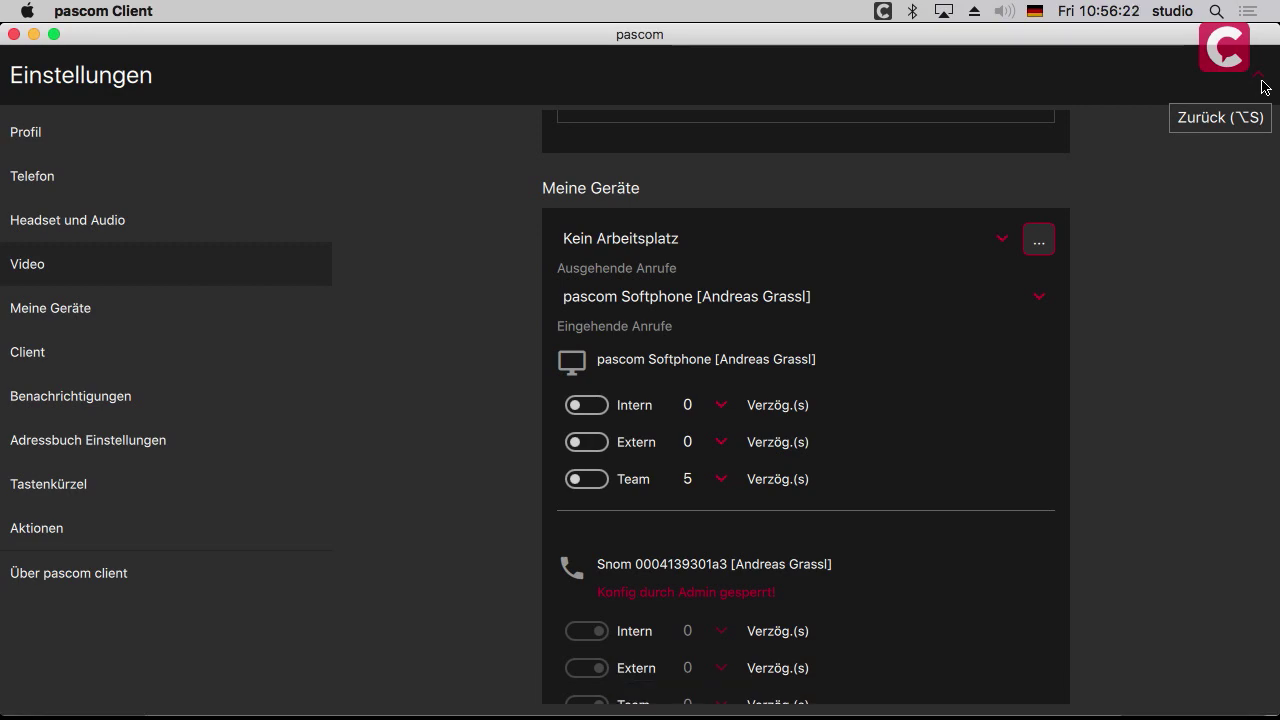
pyautogui.click(1263, 86)
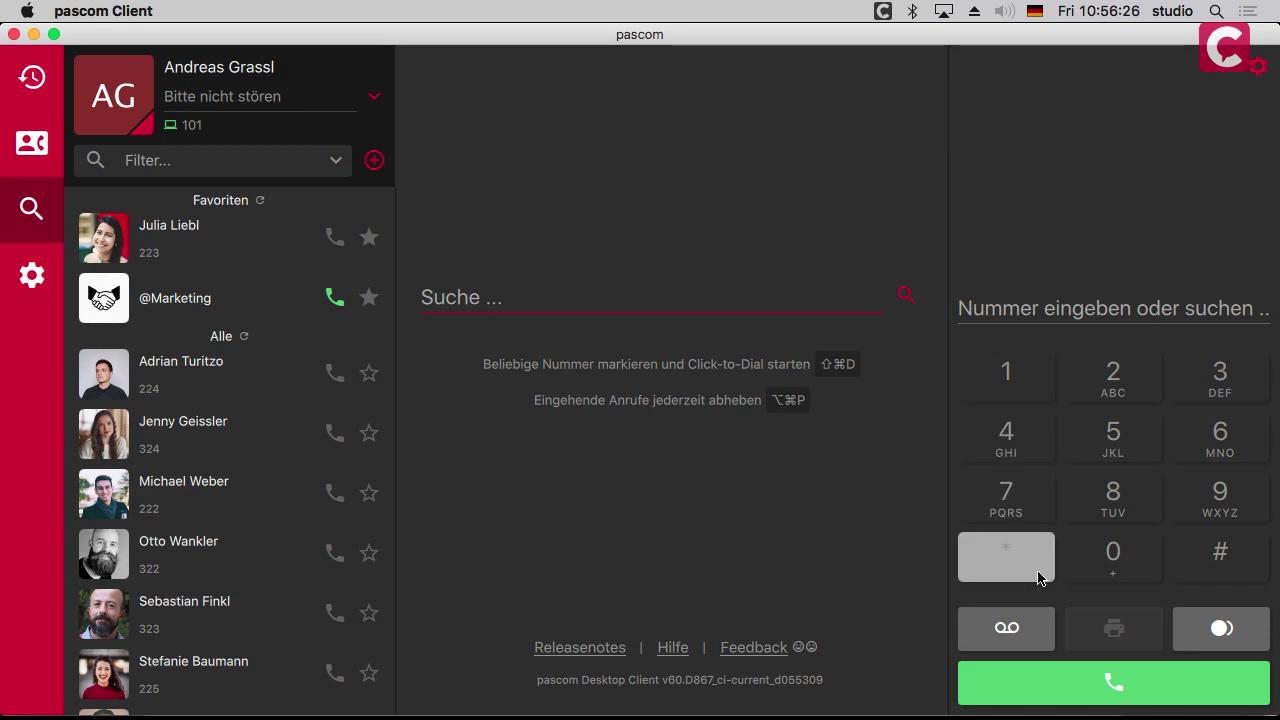
pyautogui.click(1008, 629)
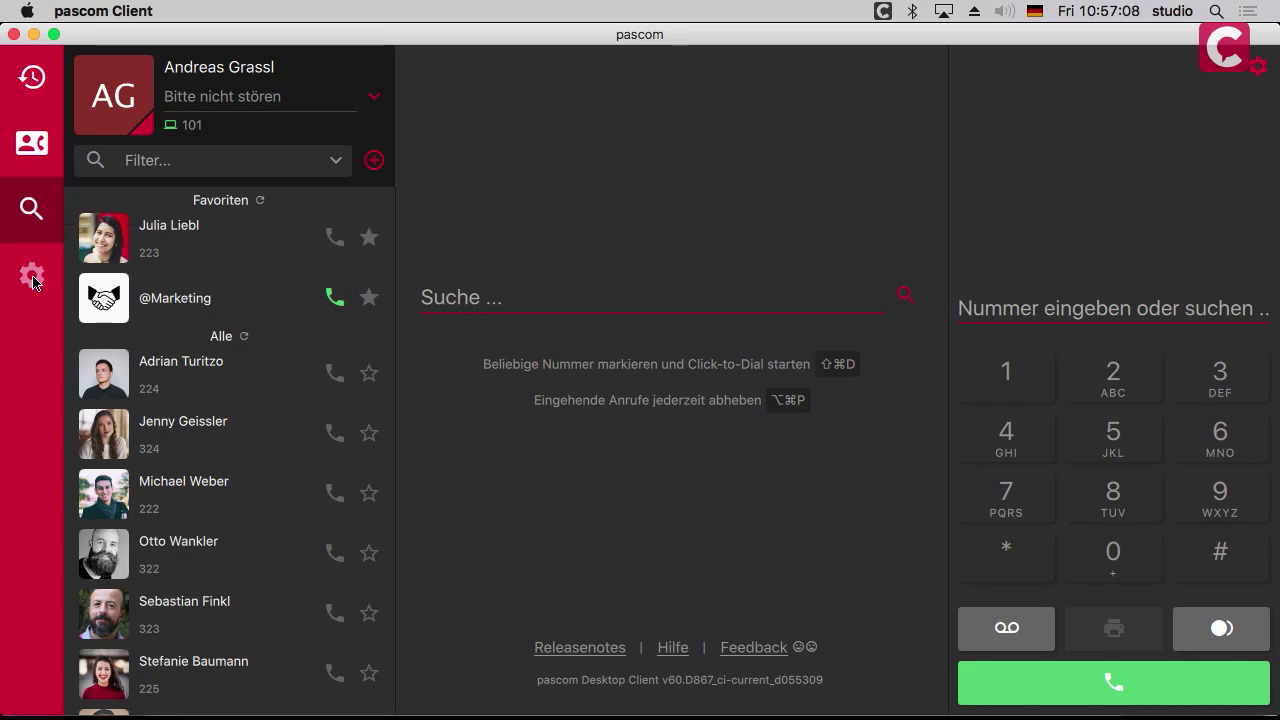
# Open the settings and review the profile, phone, and headset and audio sections
pyautogui.click(32, 278)
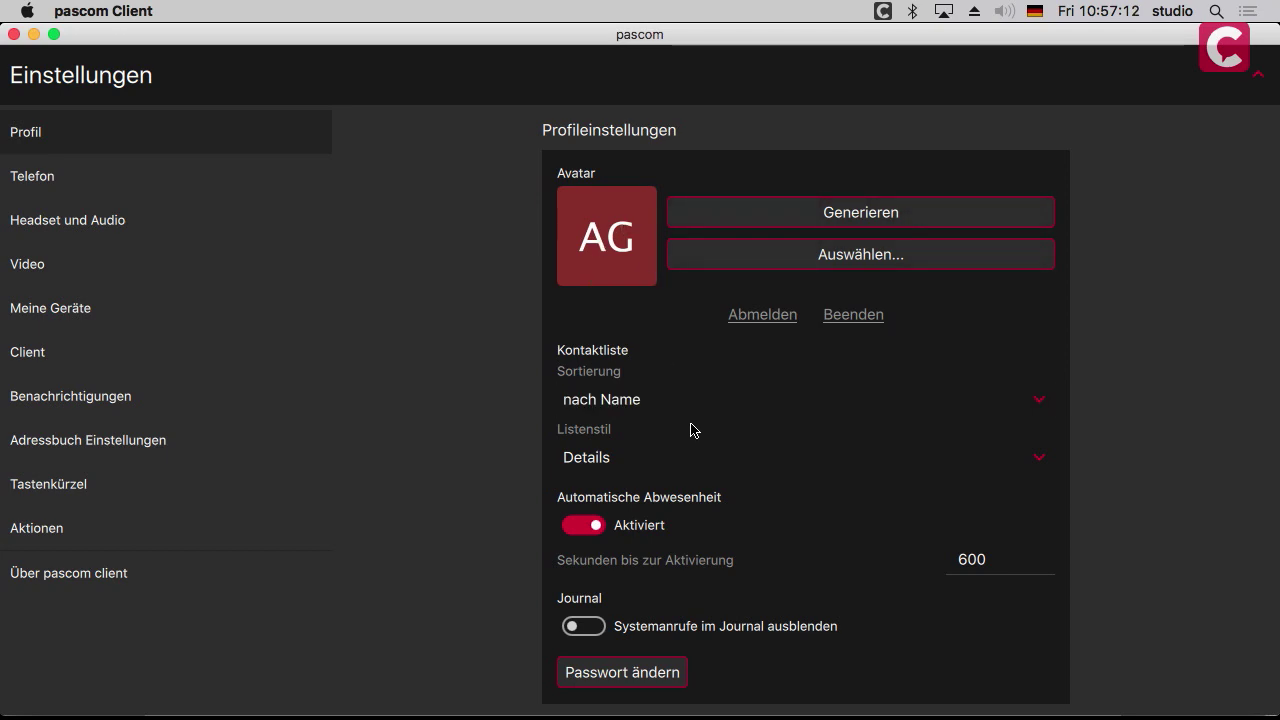
pyautogui.scroll(-3, 665, 208)
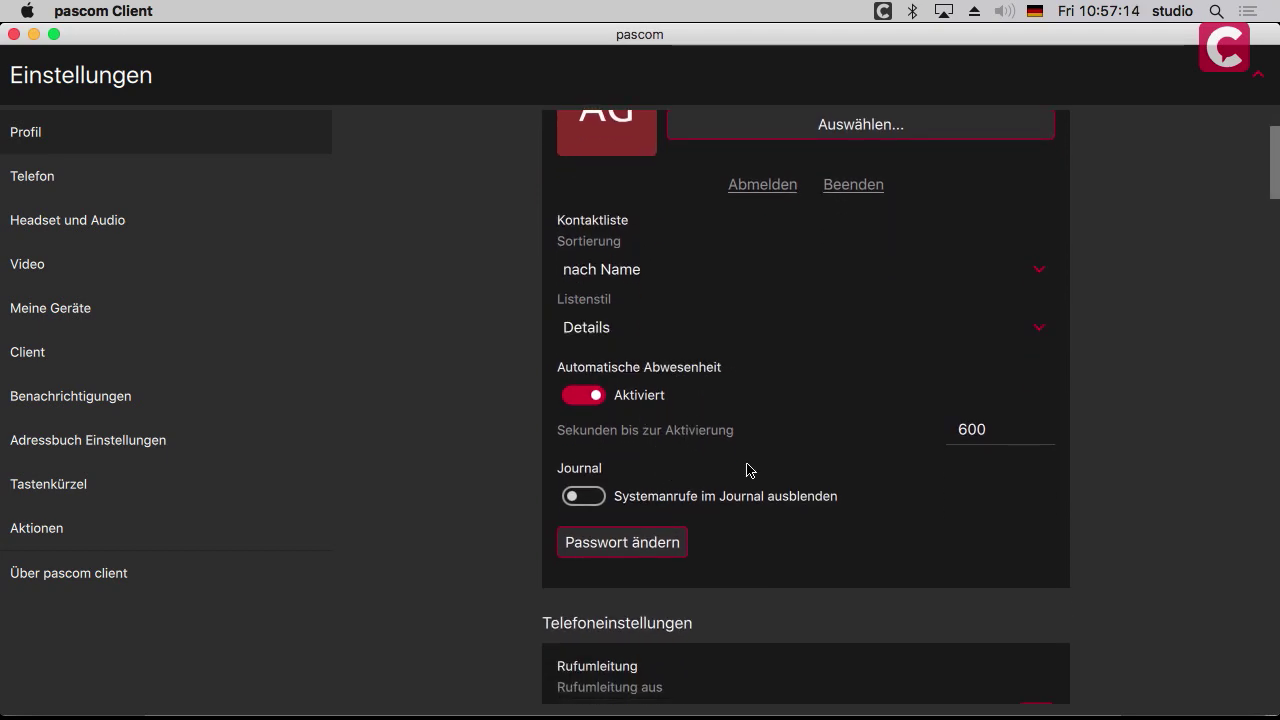
pyautogui.scroll(-5, 788, 463)
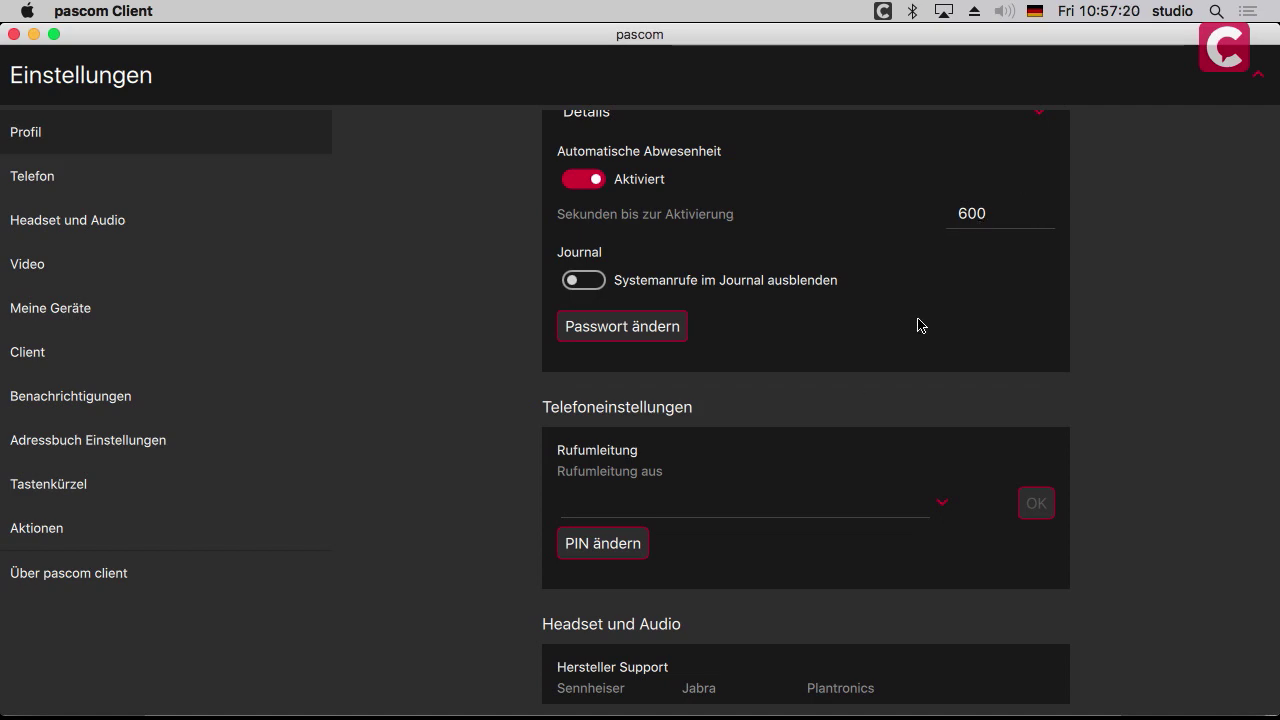
pyautogui.scroll(-3, 920, 325)
pyautogui.scroll(-5, 917, 326)
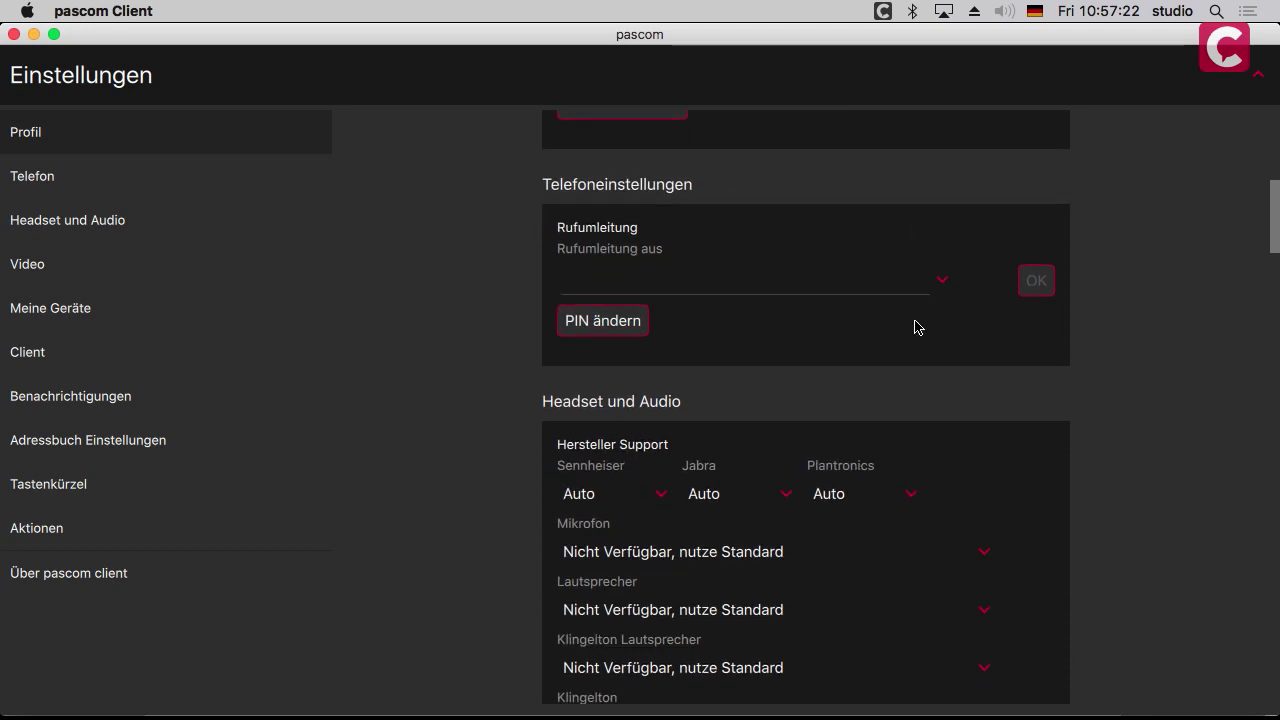
pyautogui.scroll(1, 869, 297)
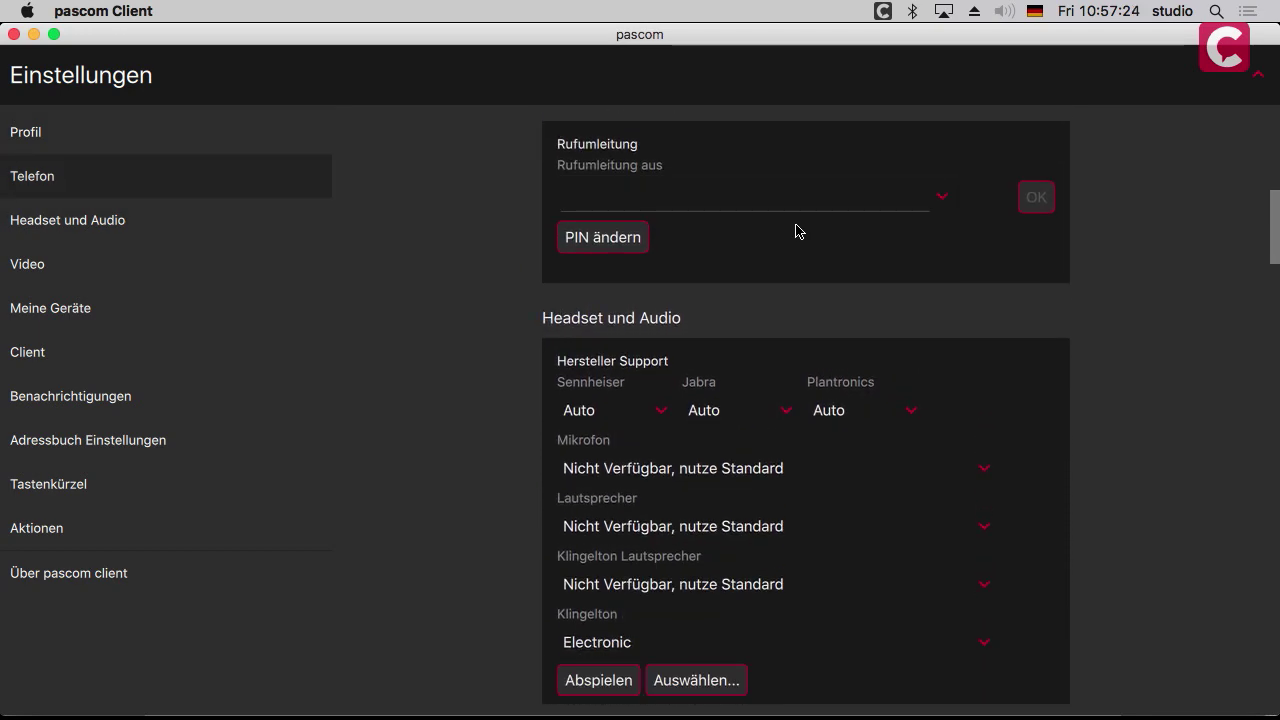
pyautogui.scroll(-2, 797, 231)
pyautogui.scroll(-2, 831, 337)
pyautogui.scroll(-1, 820, 330)
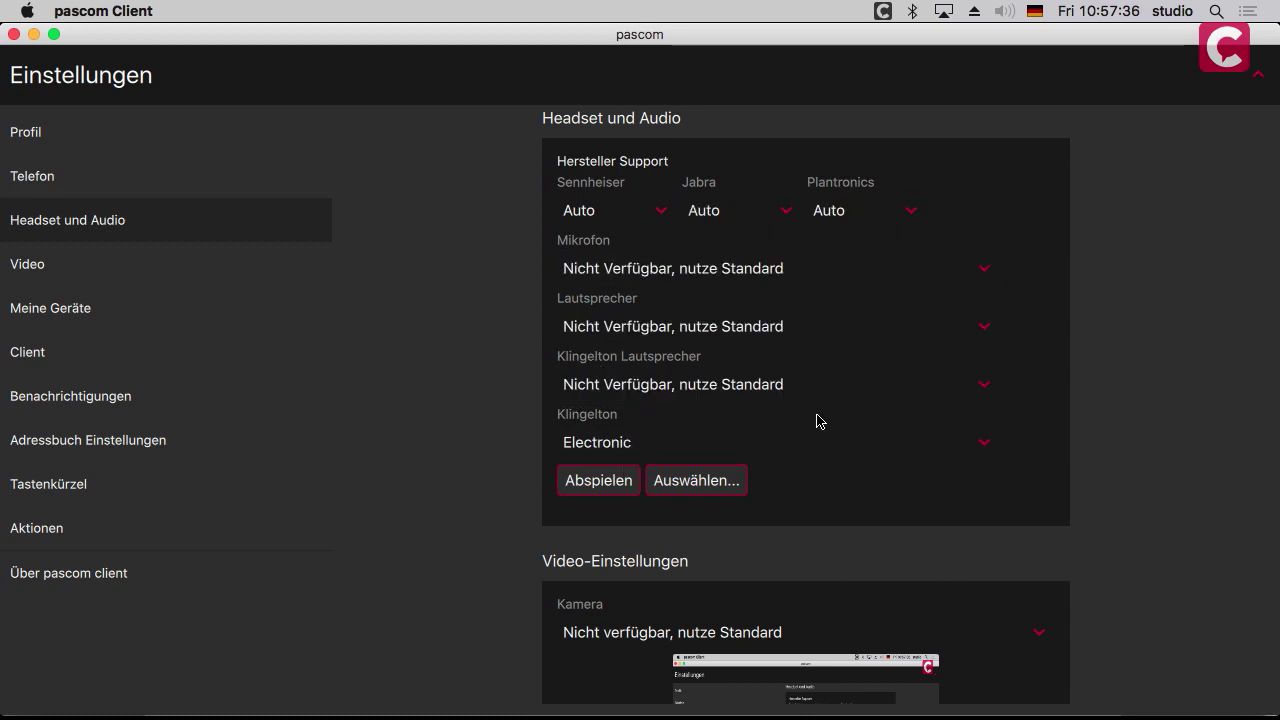
# Set the camera in the video settings to XI100DUSB-SDI
pyautogui.scroll(-5, 853, 420)
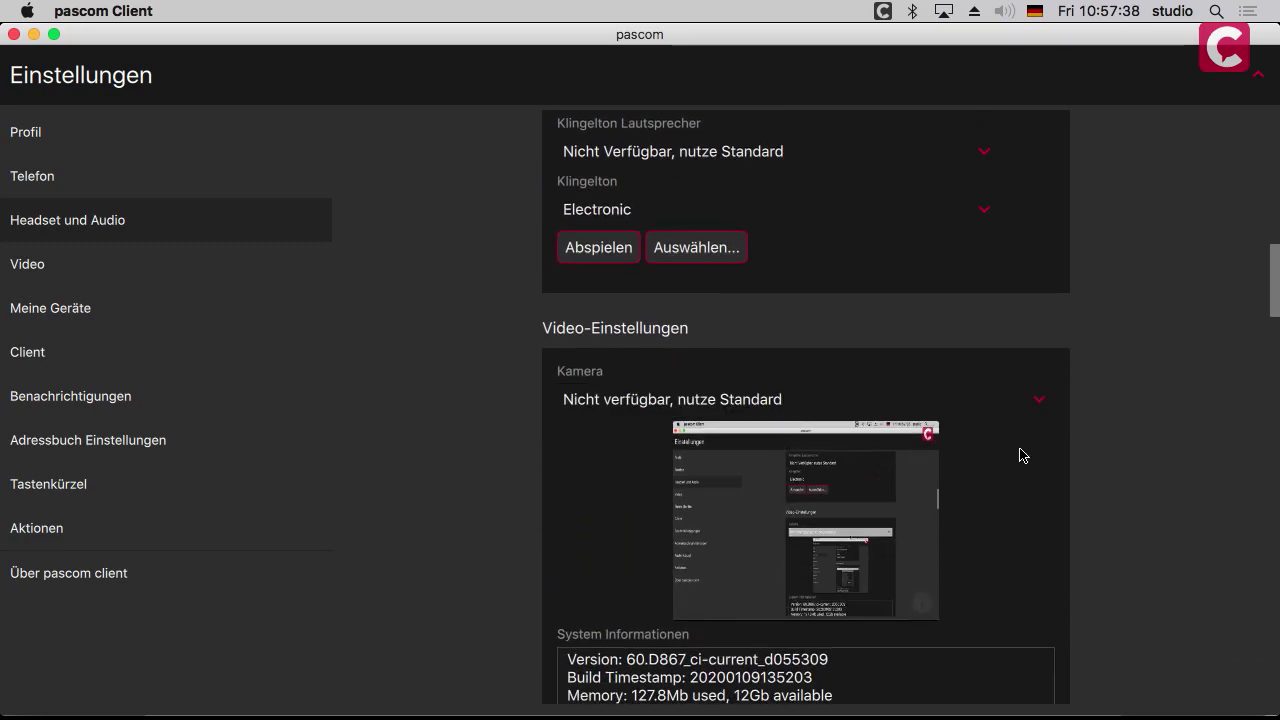
pyautogui.scroll(-3, 1033, 452)
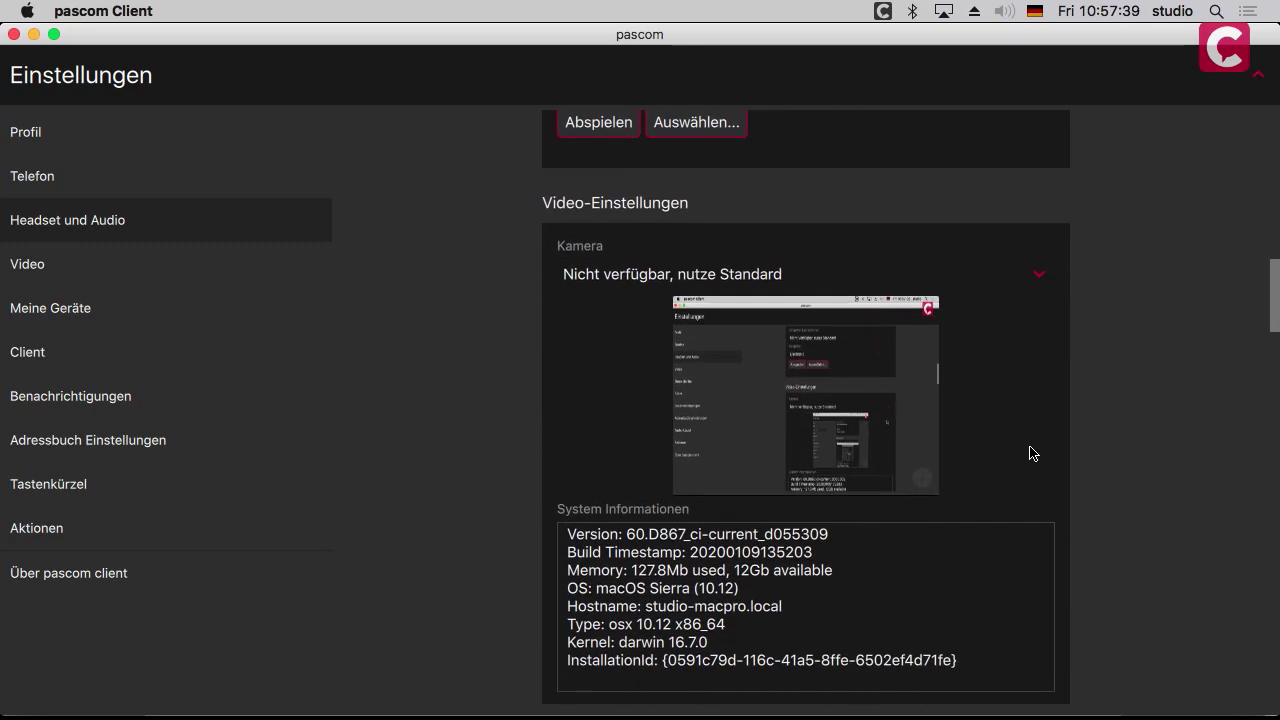
pyautogui.click(710, 262)
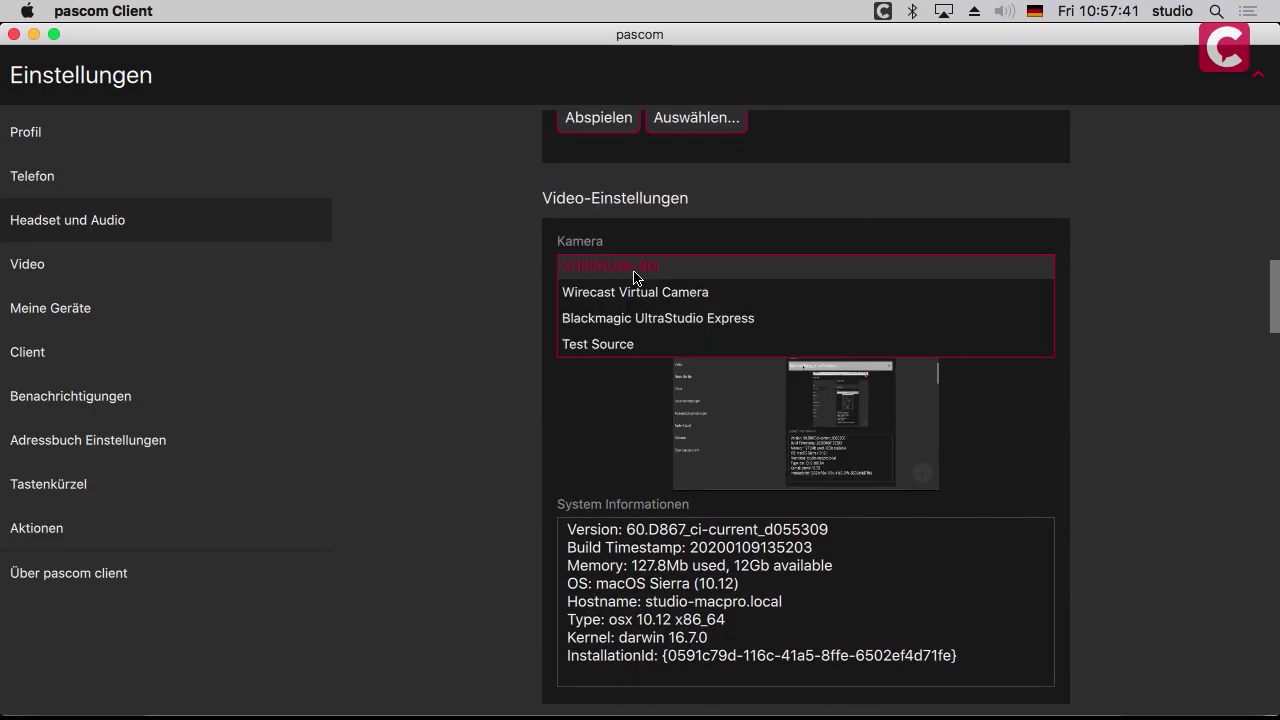
pyautogui.click(565, 343)
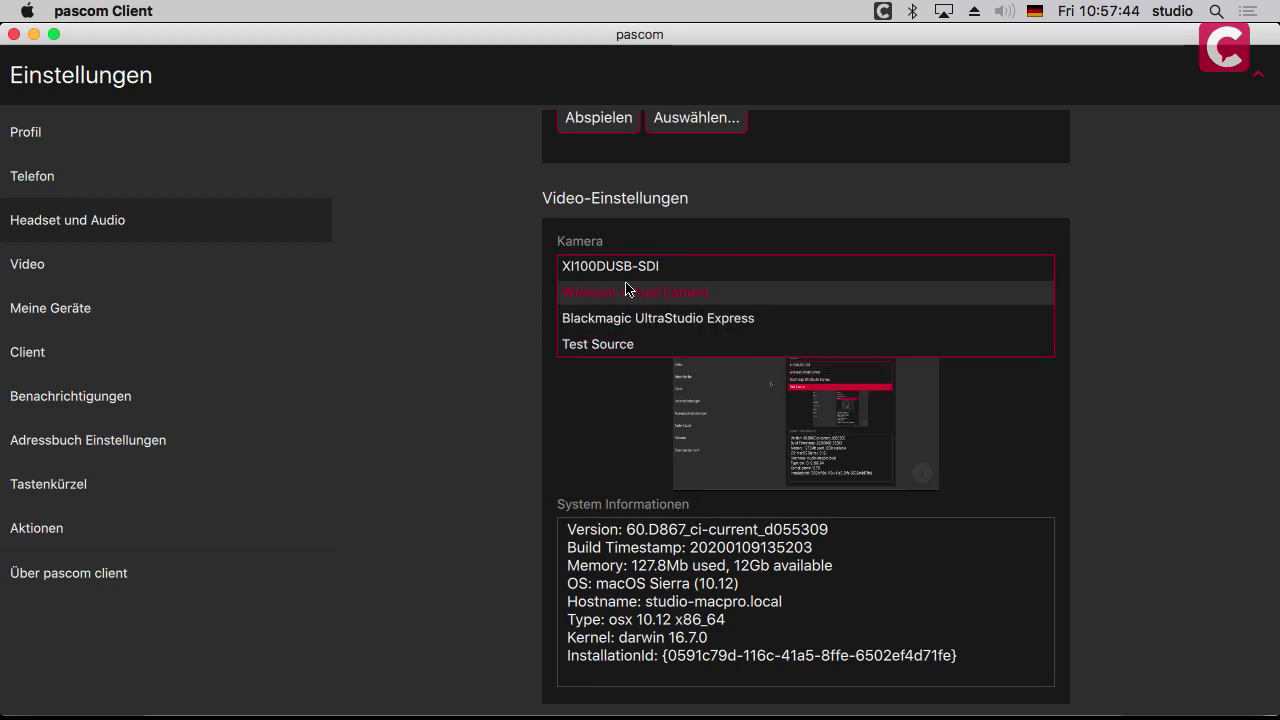
pyautogui.click(690, 266)
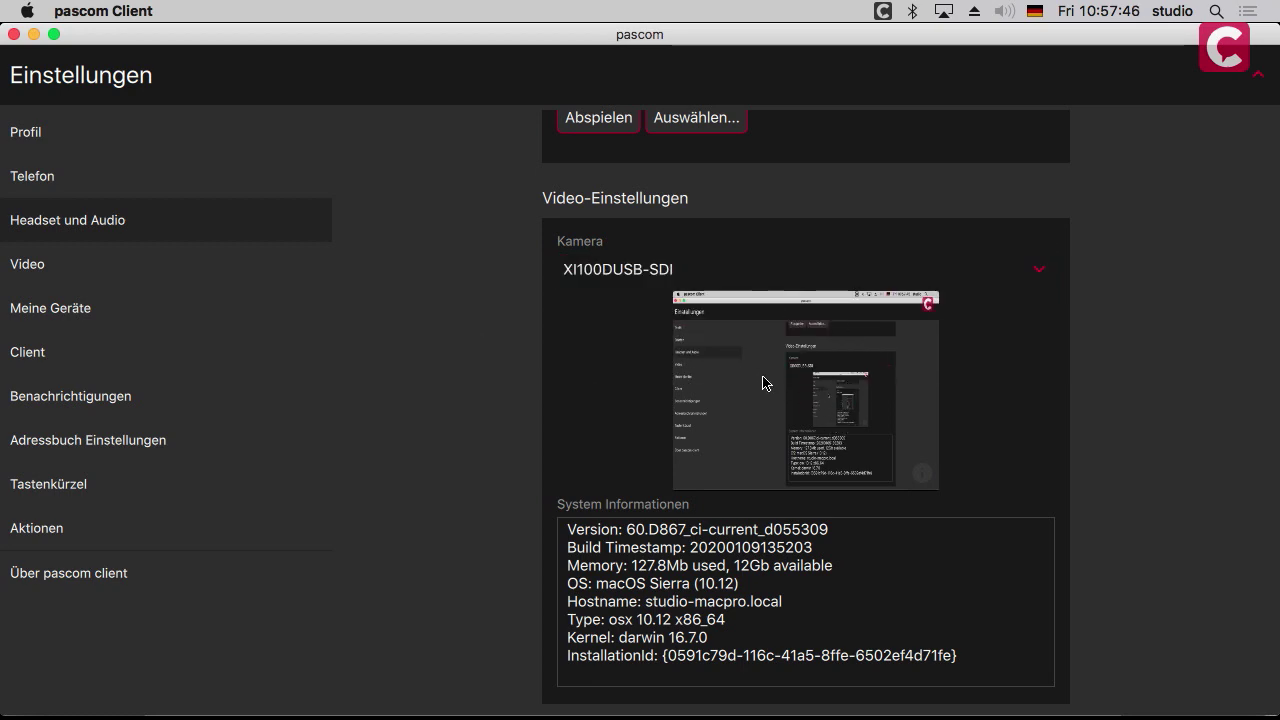
# Examine the device ringing options, client language and colour scheme, notification, Apple contacts import and remaining settings sections
pyautogui.scroll(-3, 988, 413)
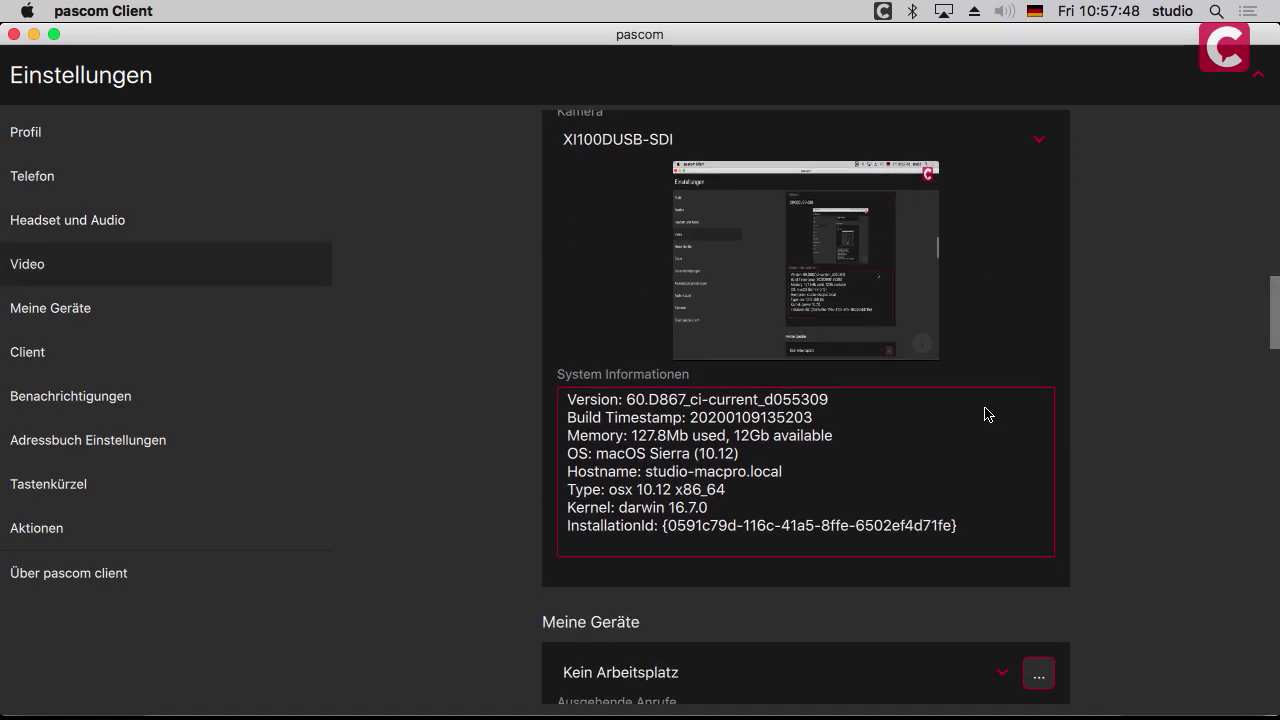
pyautogui.scroll(-10, 947, 433)
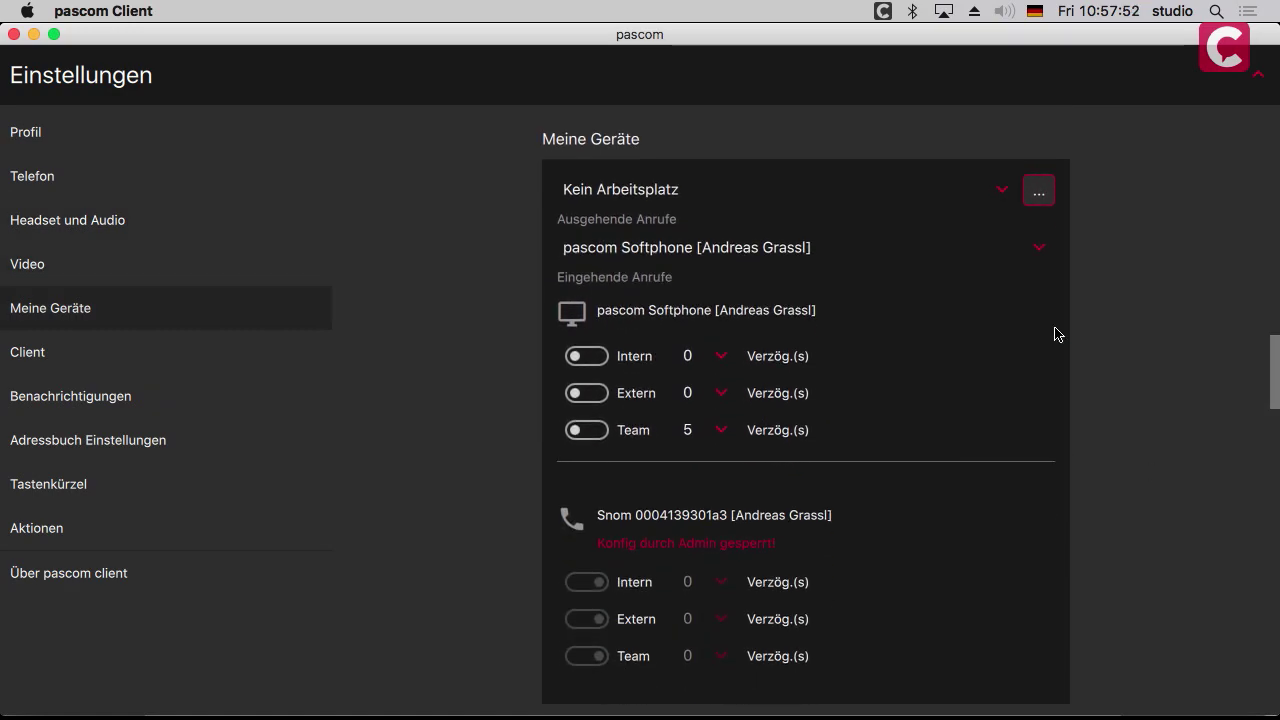
pyautogui.scroll(-3, 700, 497)
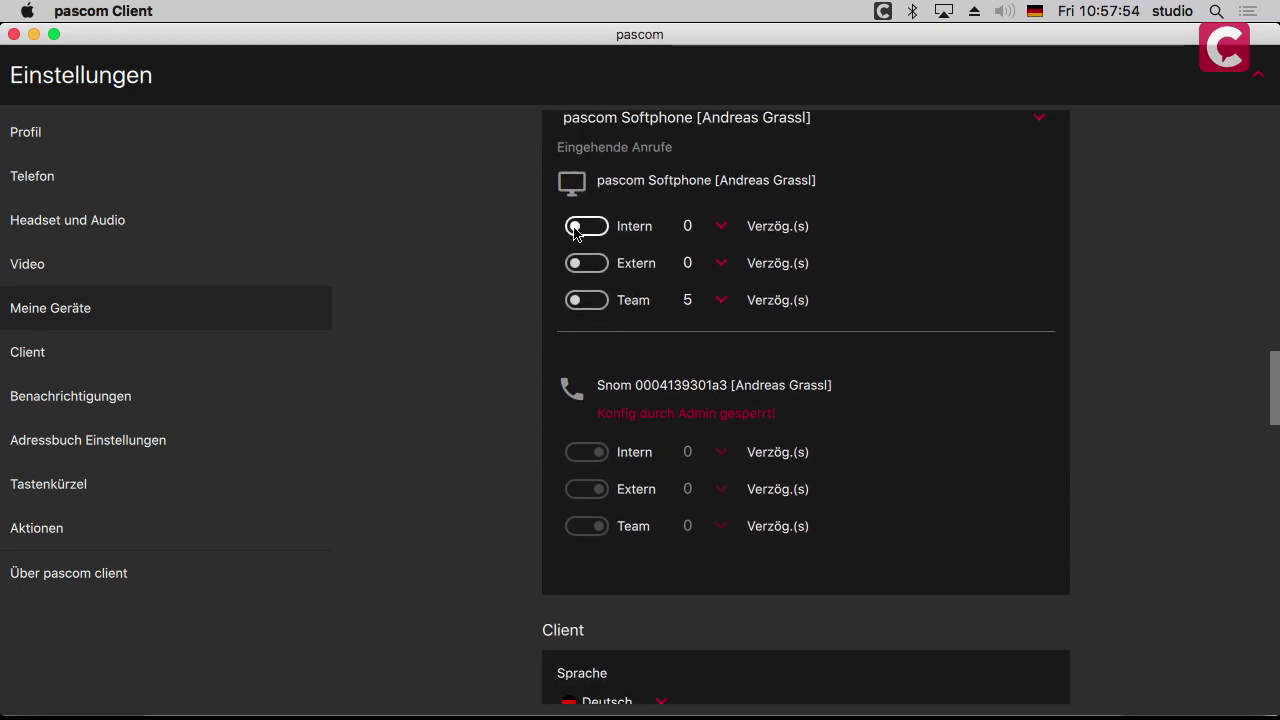
pyautogui.scroll(3, 832, 390)
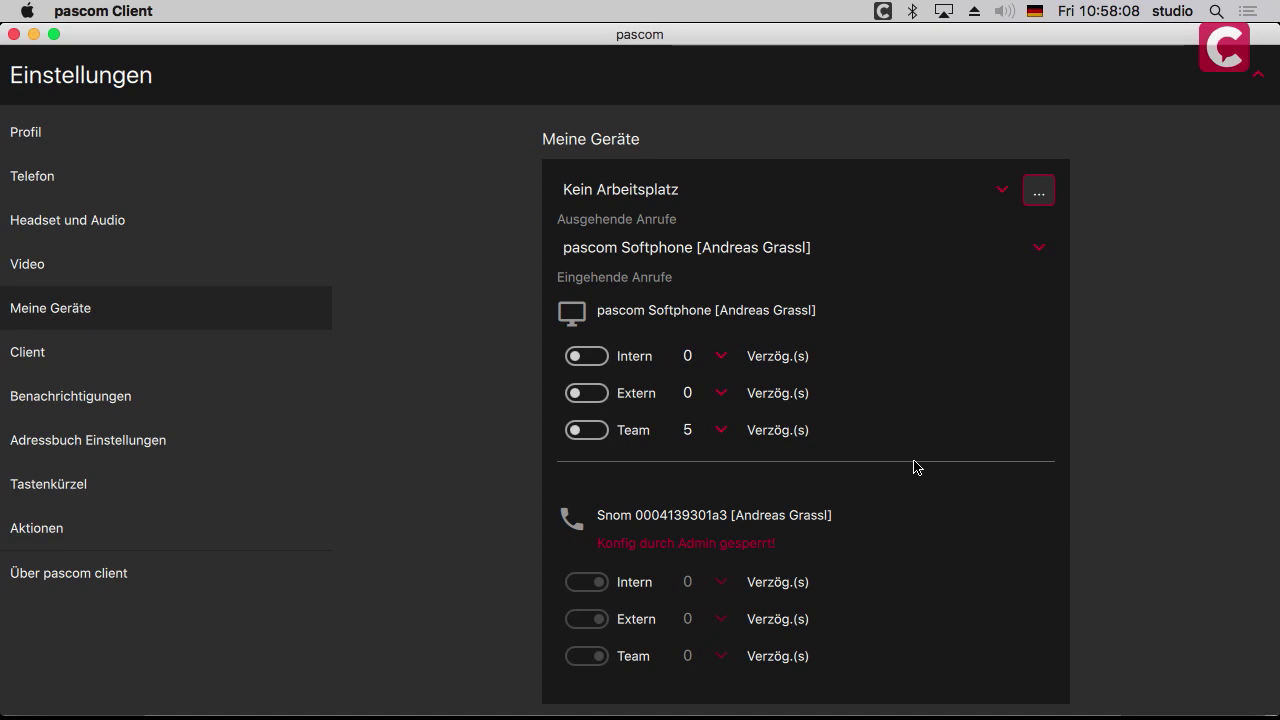
pyautogui.scroll(-5, 918, 466)
pyautogui.scroll(-5, 918, 466)
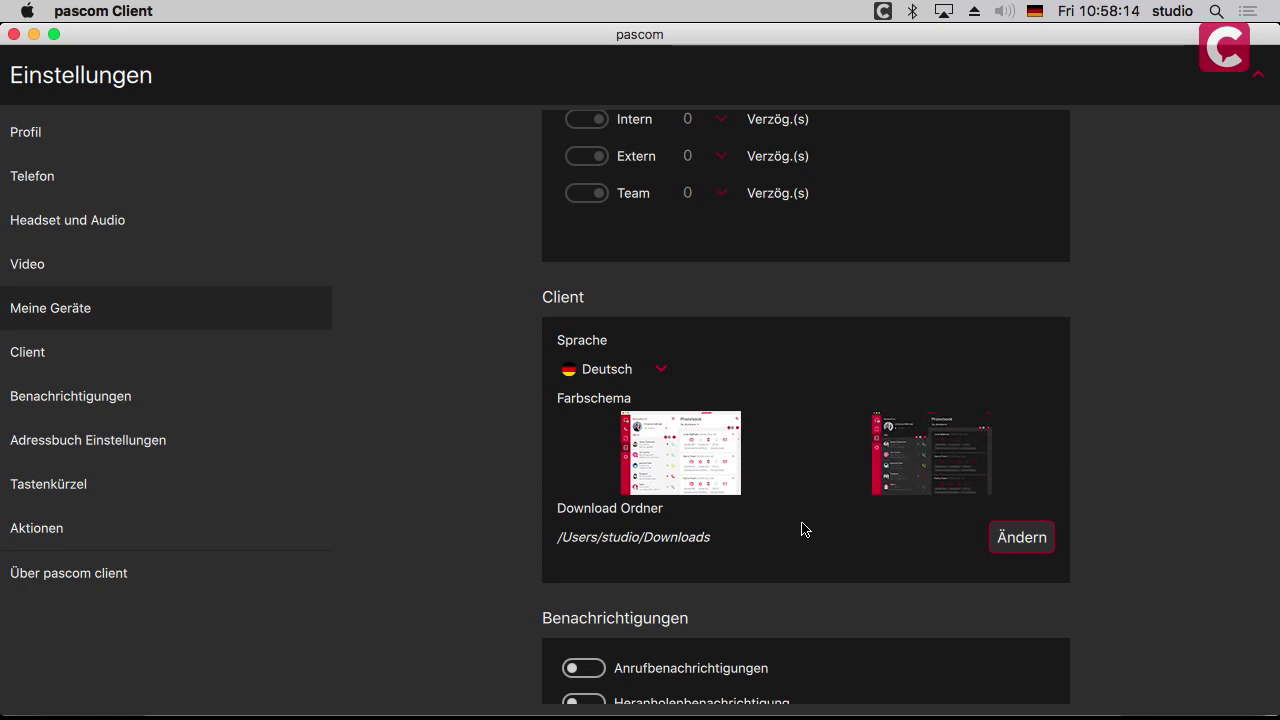
pyautogui.scroll(-5, 803, 528)
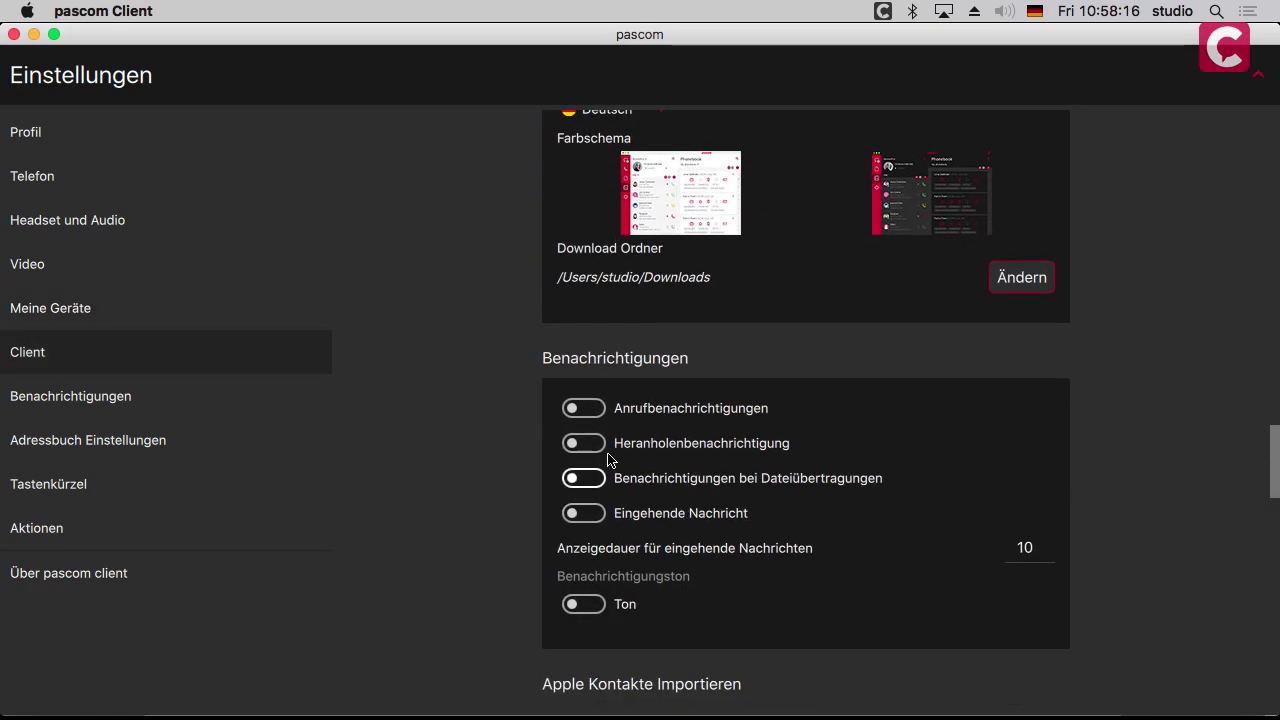
pyautogui.scroll(-3, 921, 536)
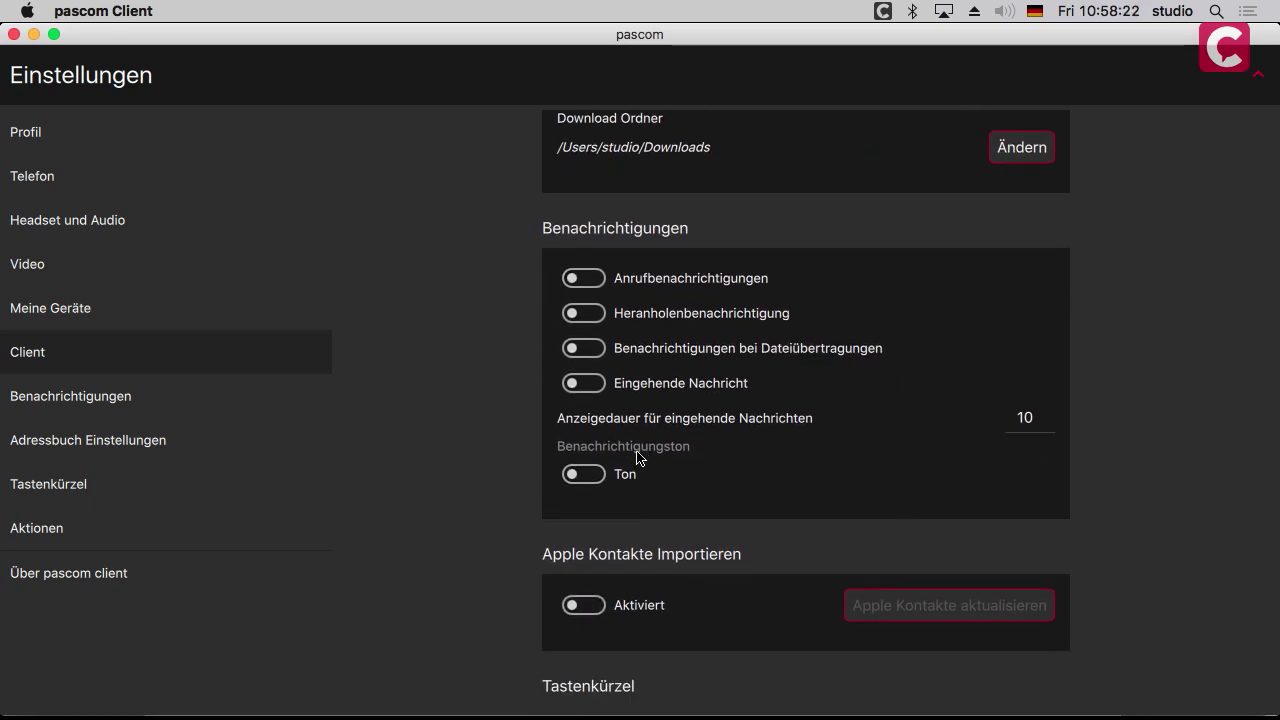
pyautogui.scroll(-3, 698, 442)
pyautogui.scroll(-10, 697, 442)
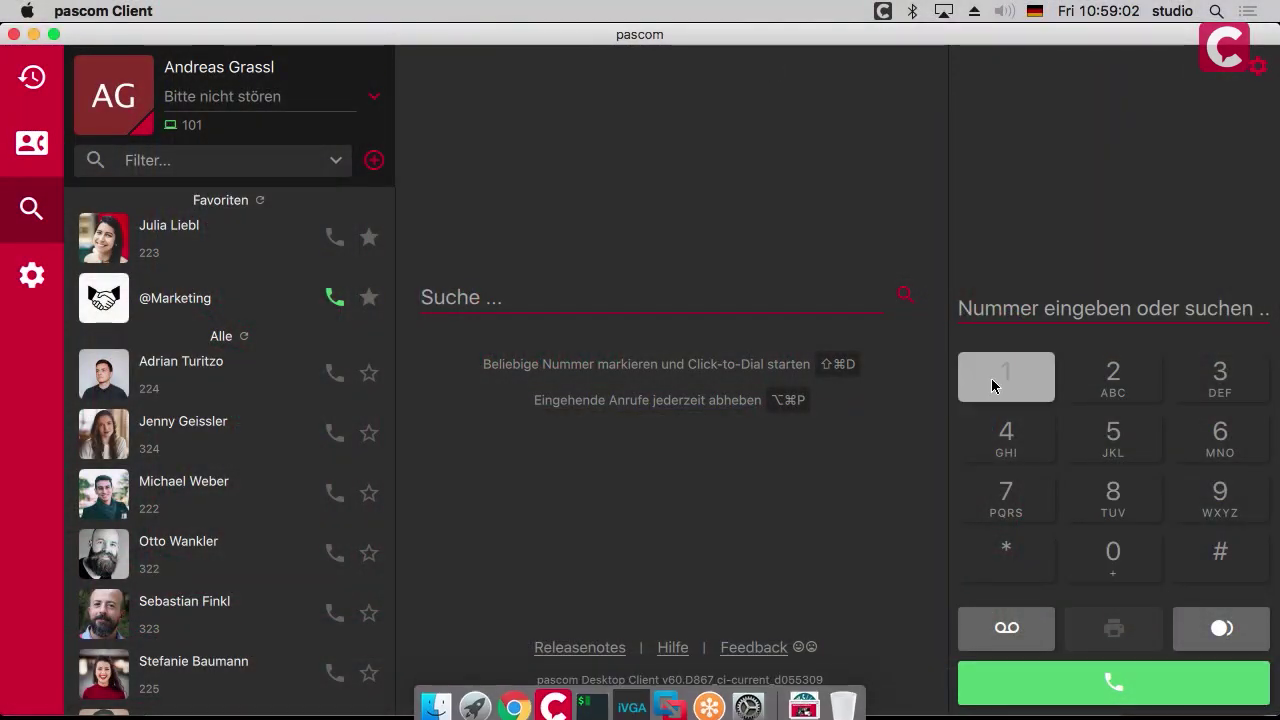
# Shrink the client window to its compact single-column layout, view the first favourite's chat, and return to the contact list
pyautogui.doubleClick(674, 40)
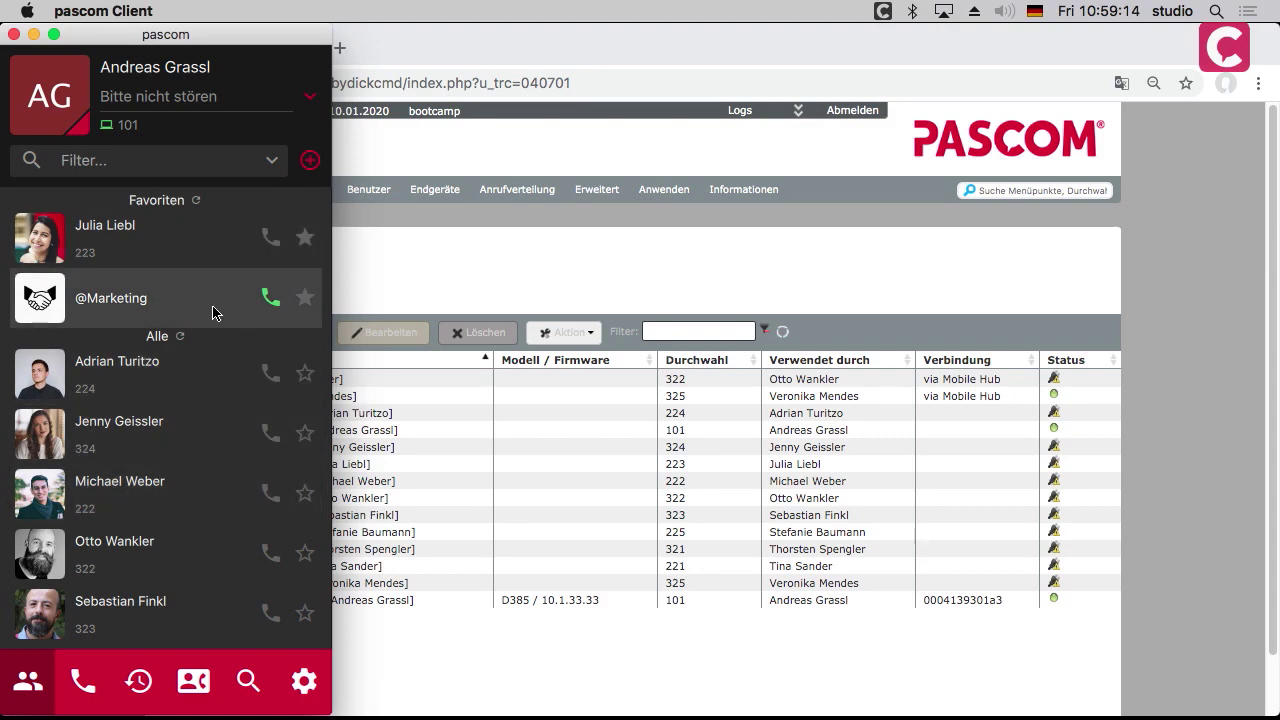
pyautogui.click(184, 242)
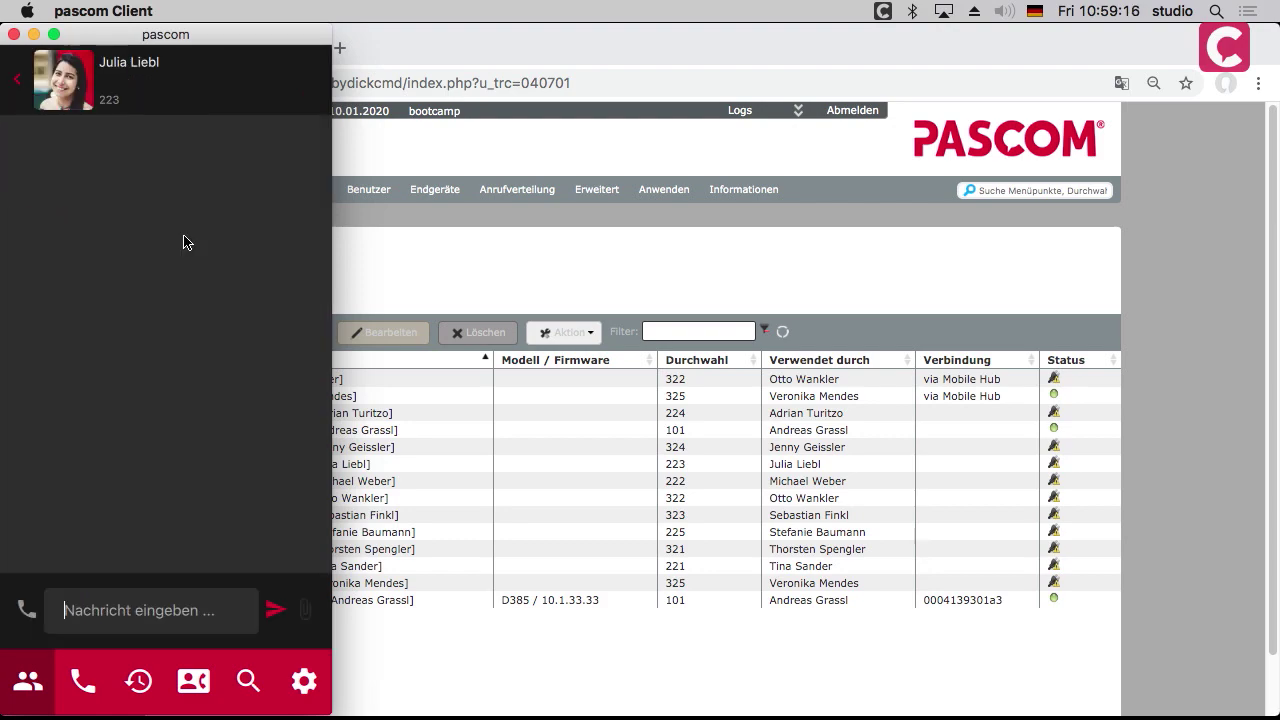
pyautogui.click(20, 84)
# View the dial pad, journal and phonebook in the compact layout, and widen the window to show contacts beside the phonebook
pyautogui.click(84, 681)
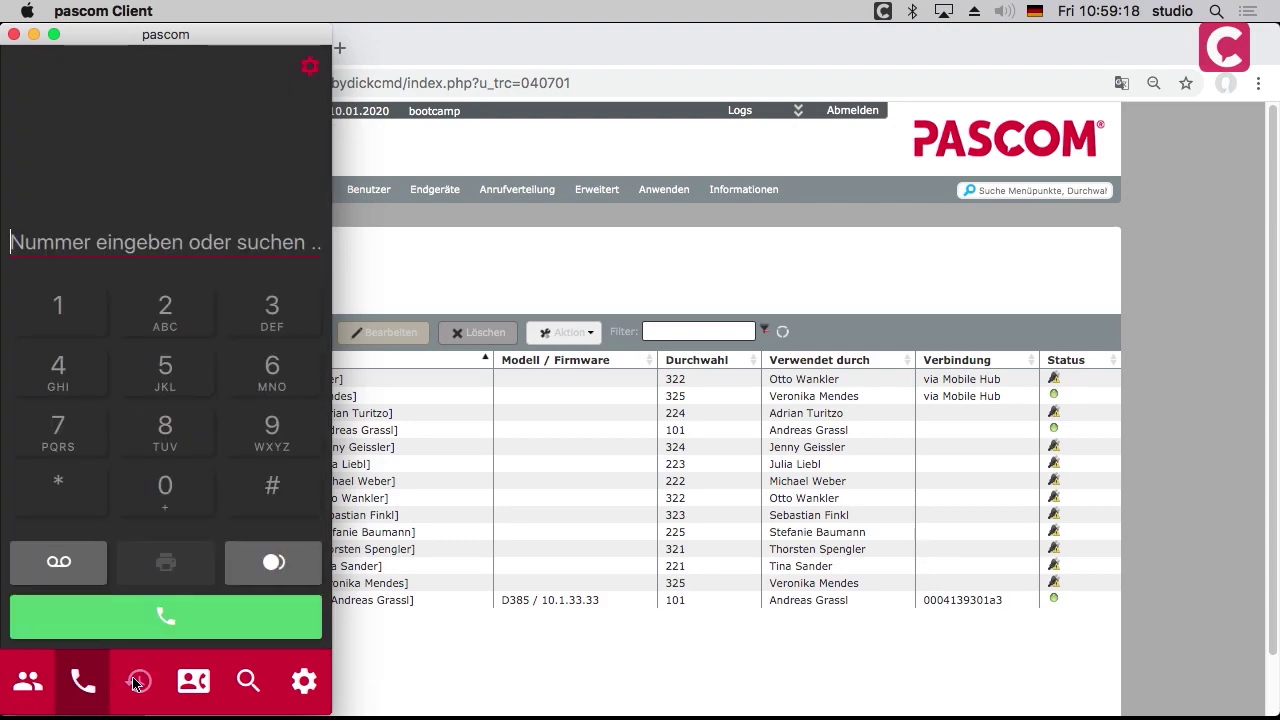
pyautogui.click(138, 682)
pyautogui.click(194, 682)
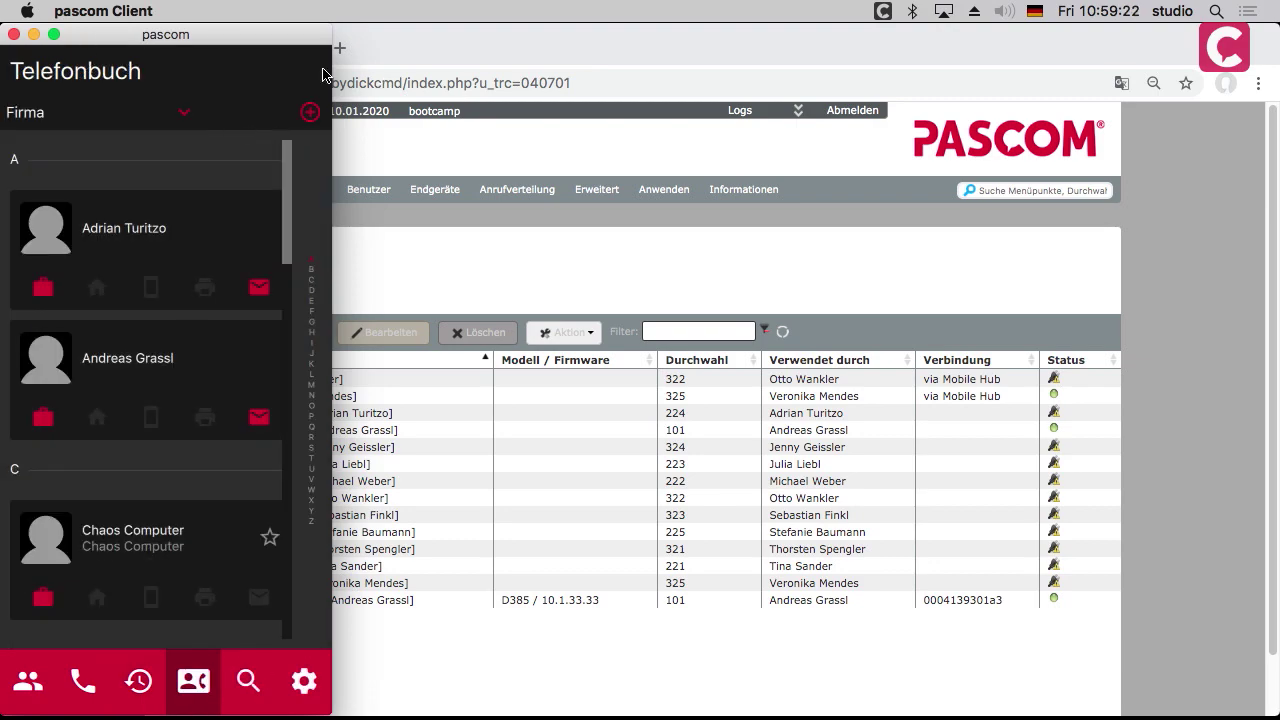
pyautogui.click(311, 113)
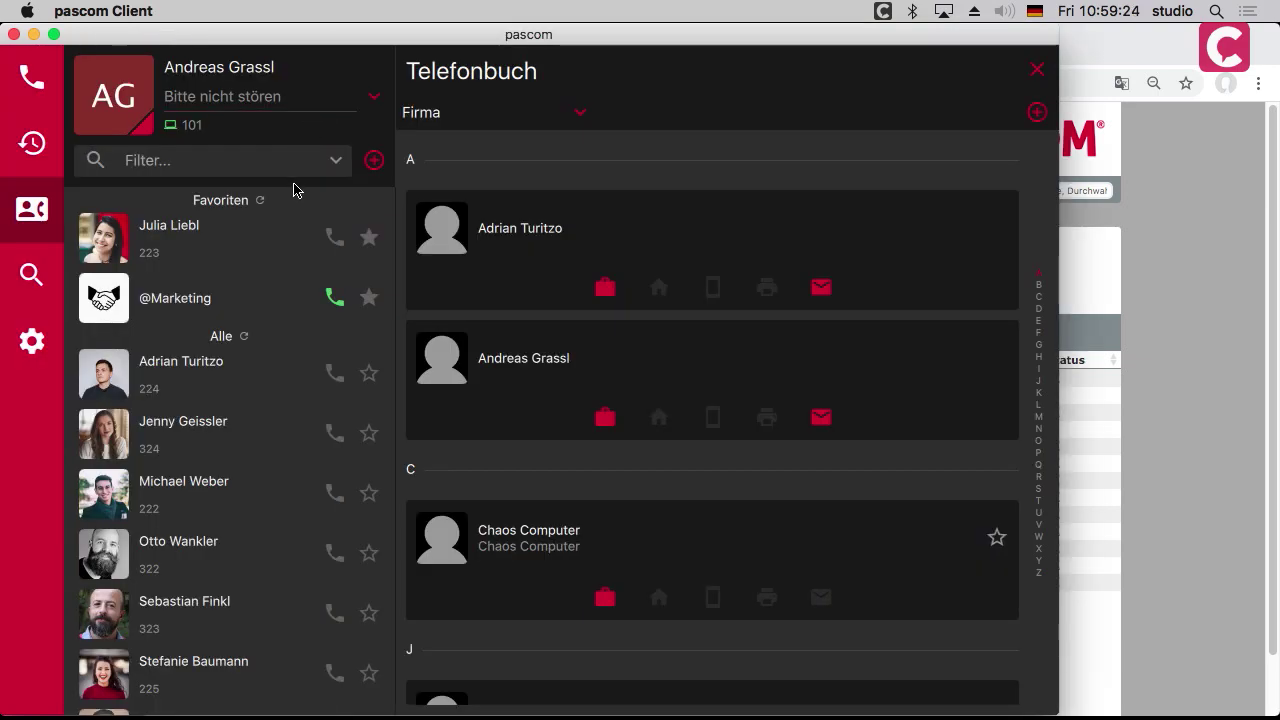